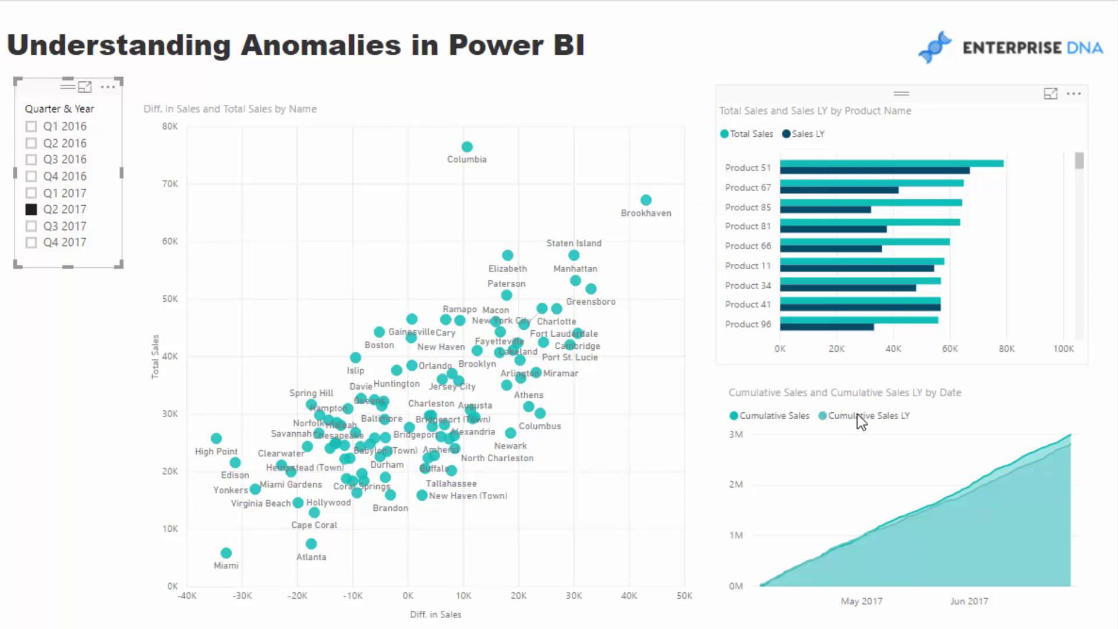
Select the cumulative and scatter charts, then tick Q3 2017 in the Quarter & Year slicer
click(920, 389)
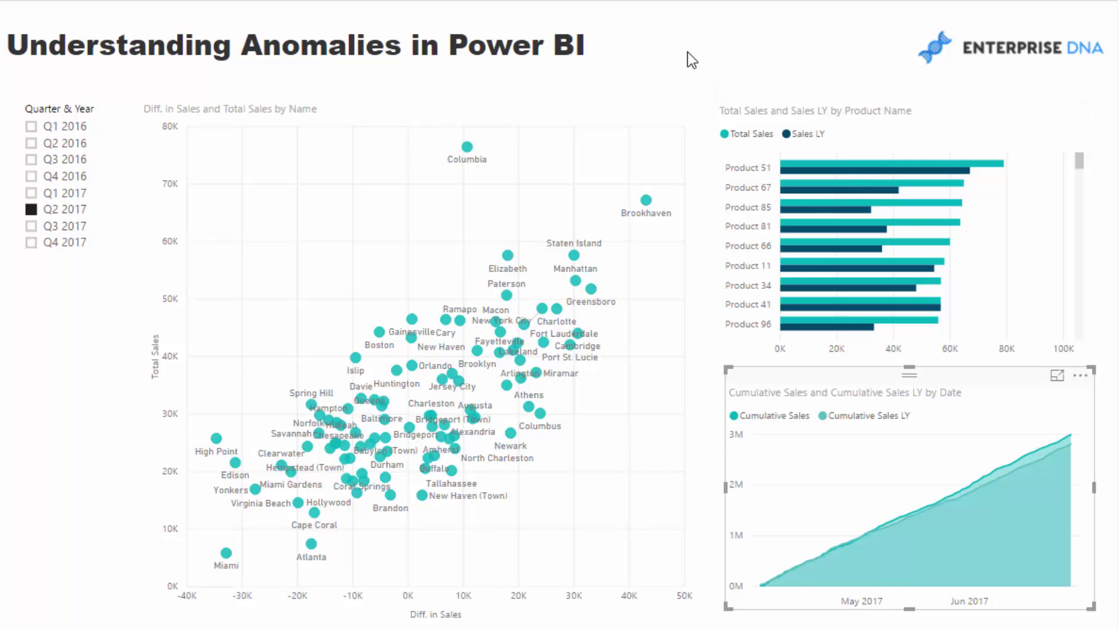
click(575, 93)
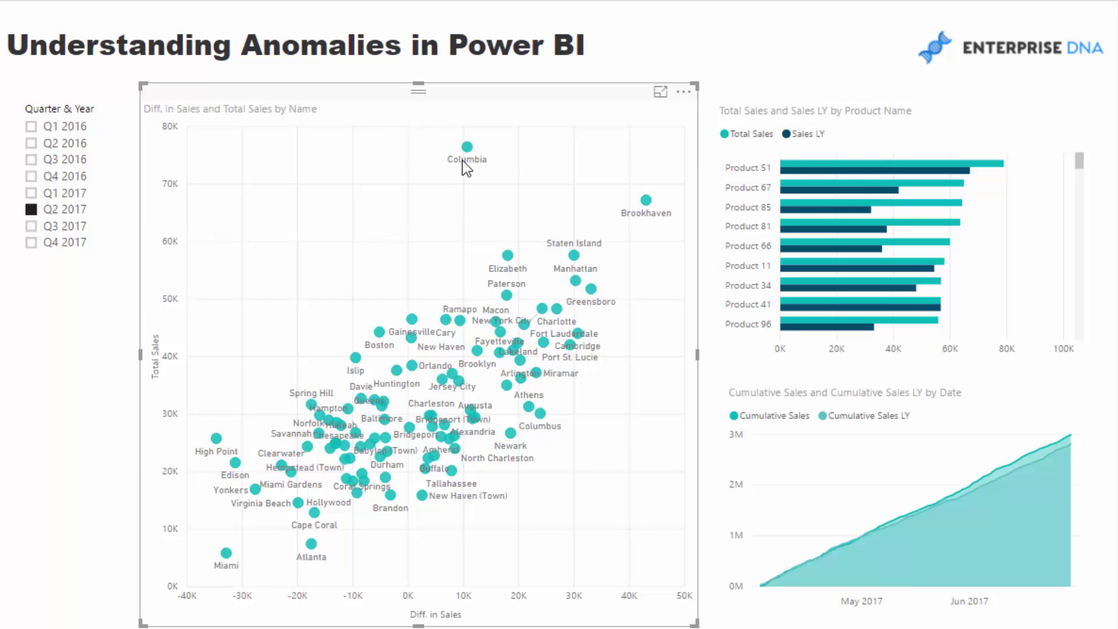
click(31, 225)
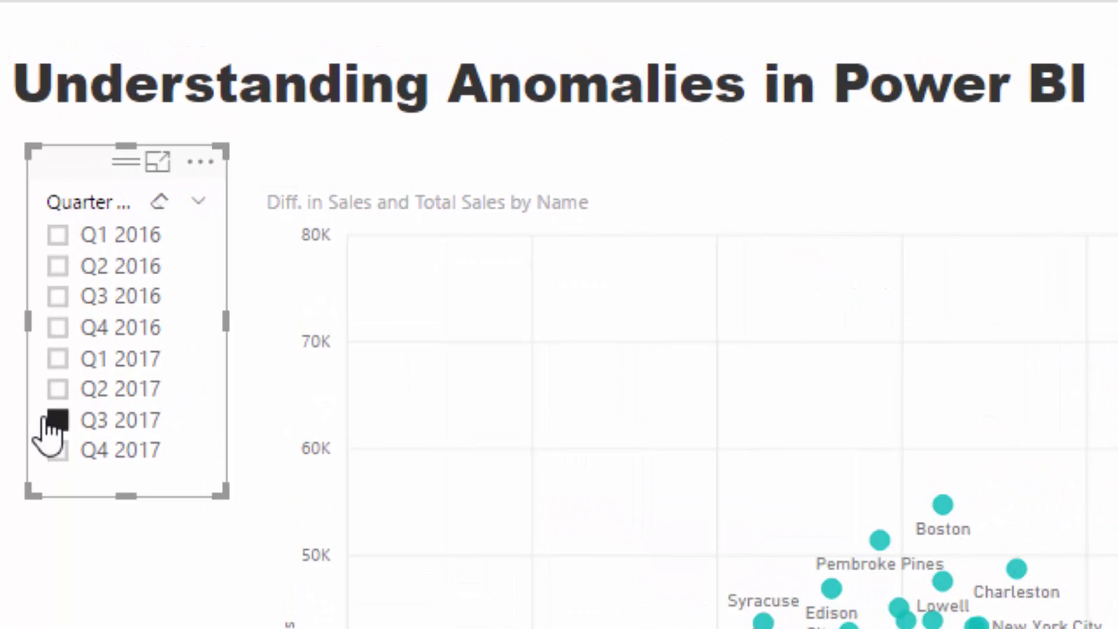
Cross-filter the report to the Elizabeth scatter point and scroll through the product bar chart
mouse_move(669, 167)
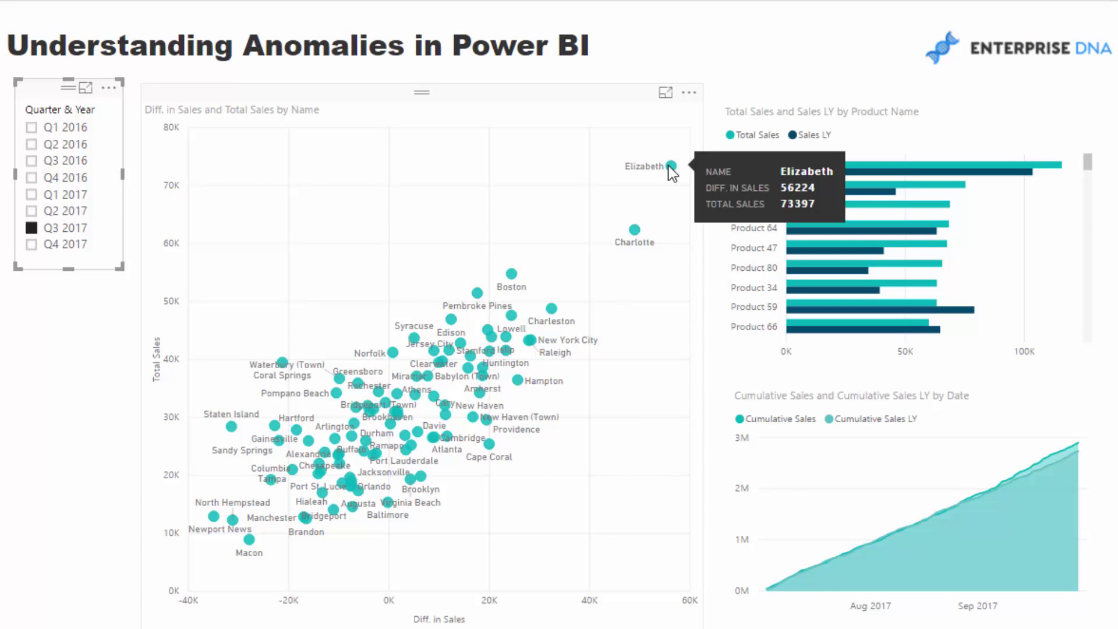
click(671, 167)
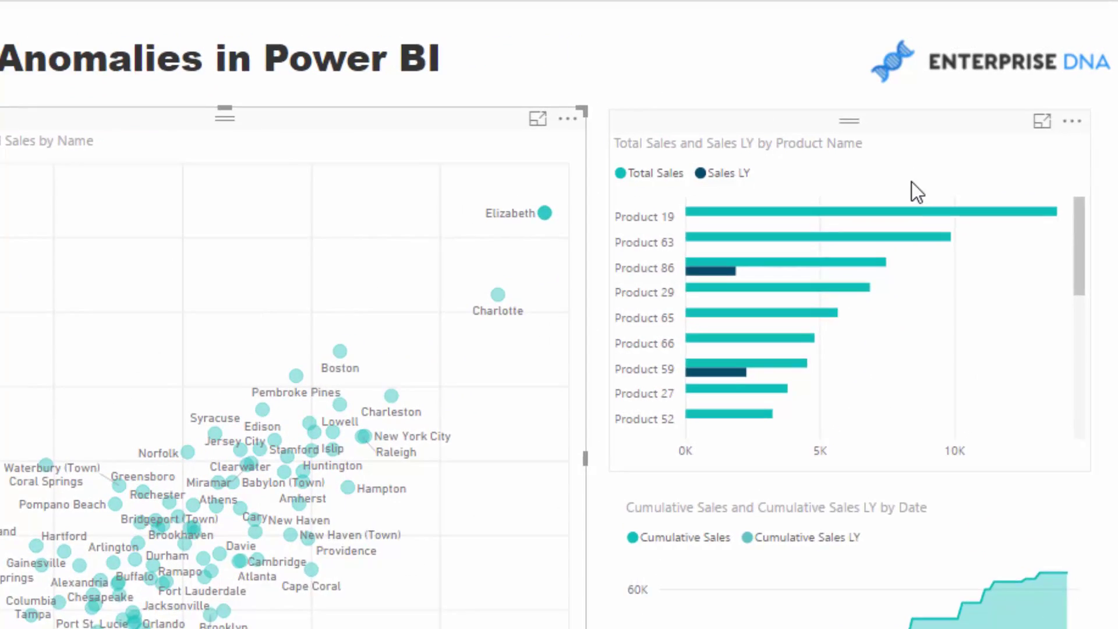
scroll(917, 216, down, 5)
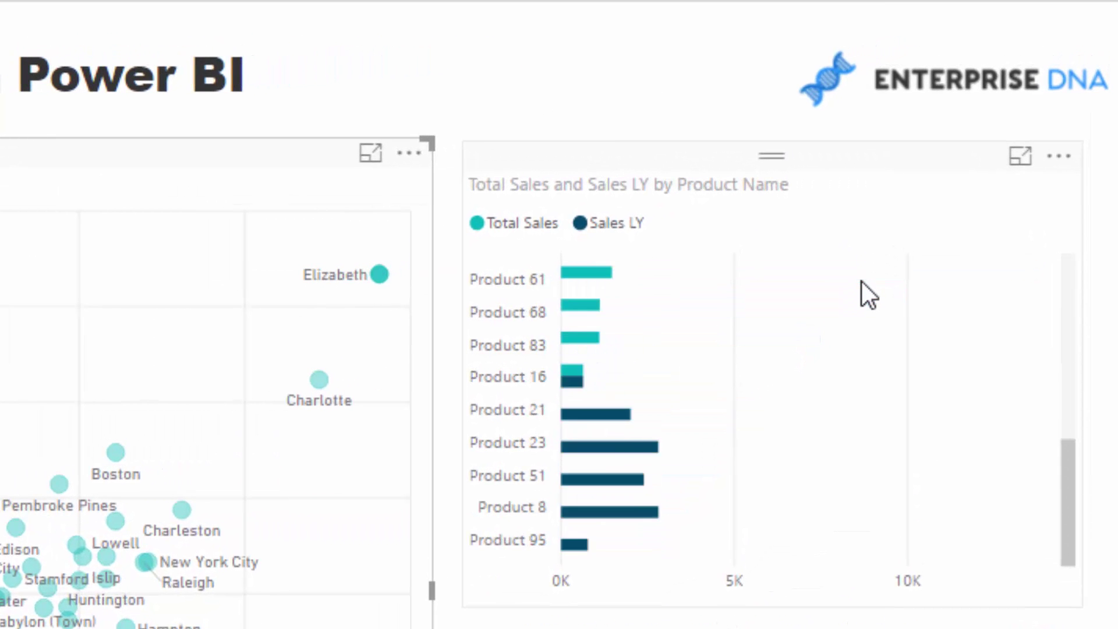
scroll(851, 349, up, 5)
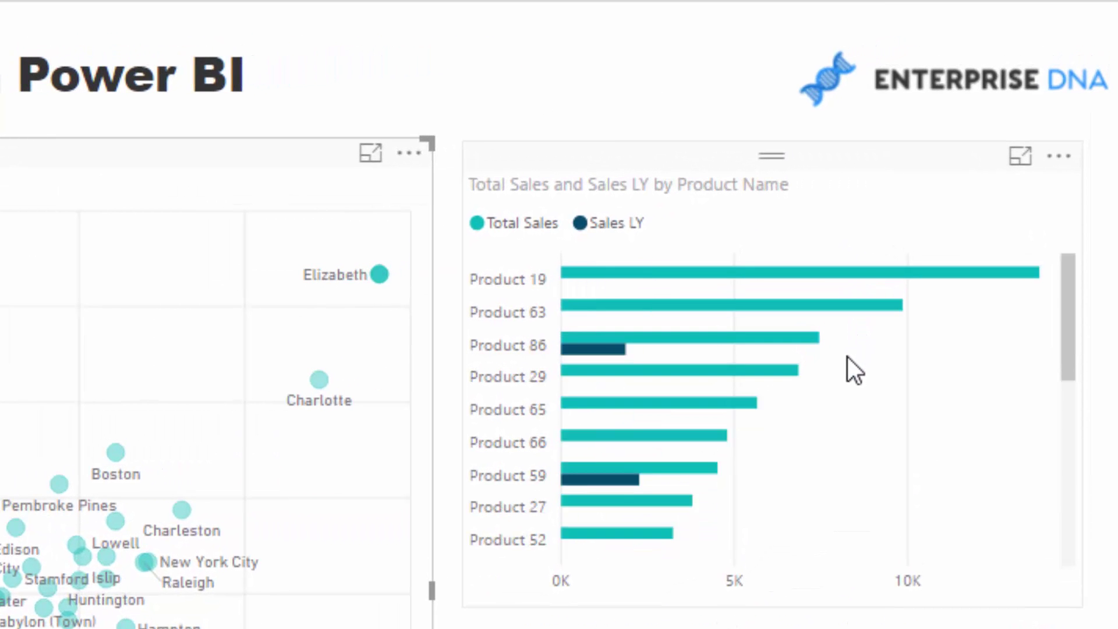
scroll(847, 357, down, 5)
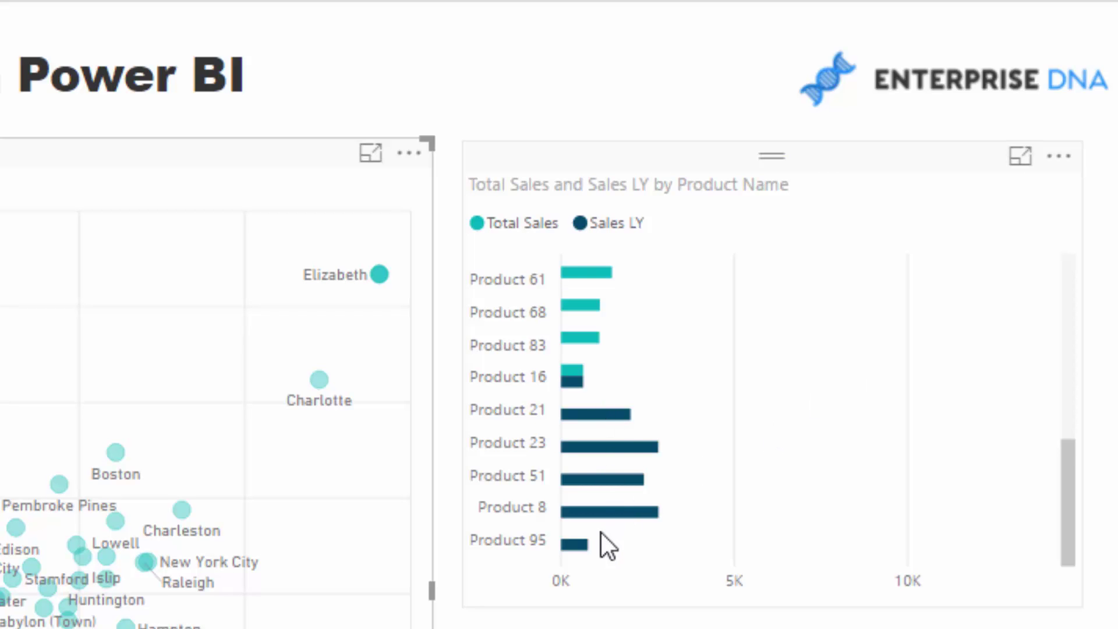
scroll(606, 388, up, 5)
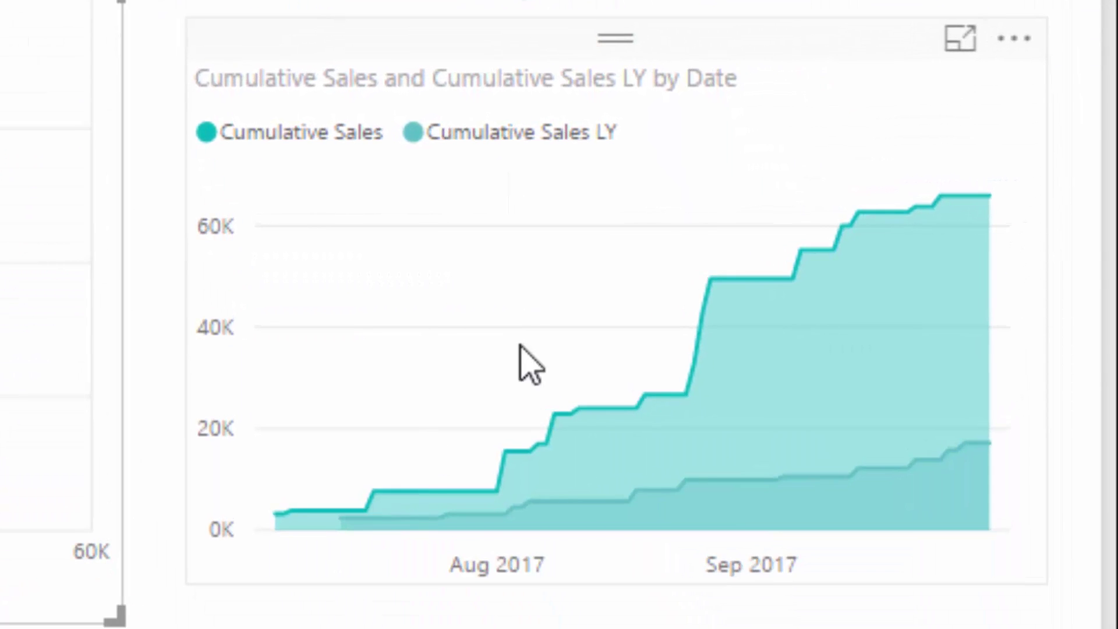
View the cumulative sales chart in Focus mode, return to the report, and clear the Elizabeth filter
click(960, 38)
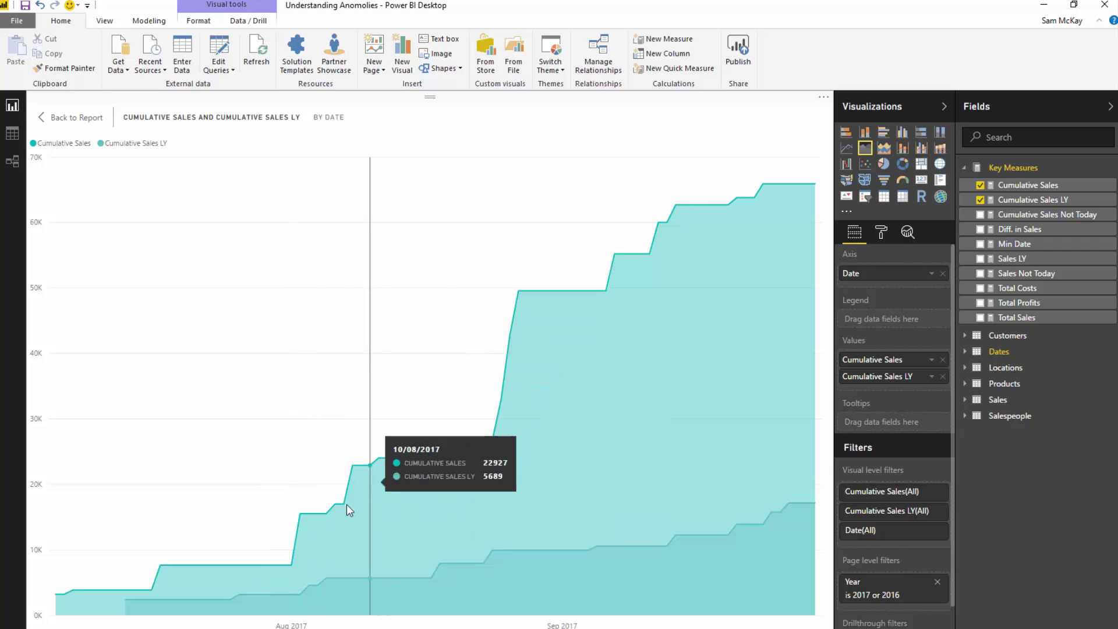
click(90, 118)
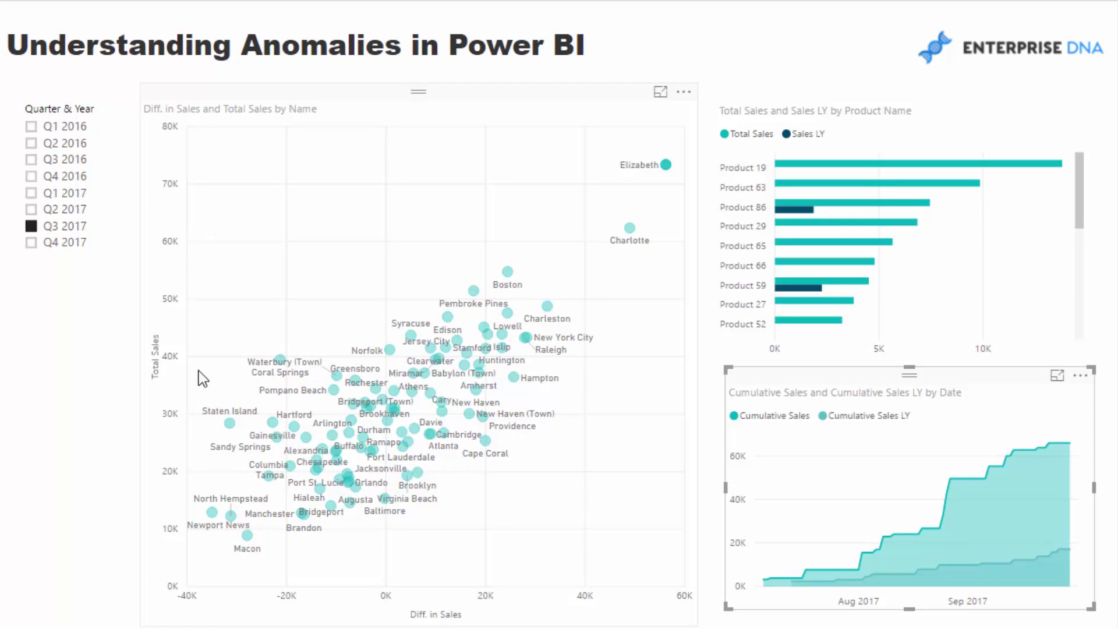
click(664, 166)
Cross-filter to Macon, Newport News, North Hempstead, Staten Island, Tampa and Bridgeport
click(247, 533)
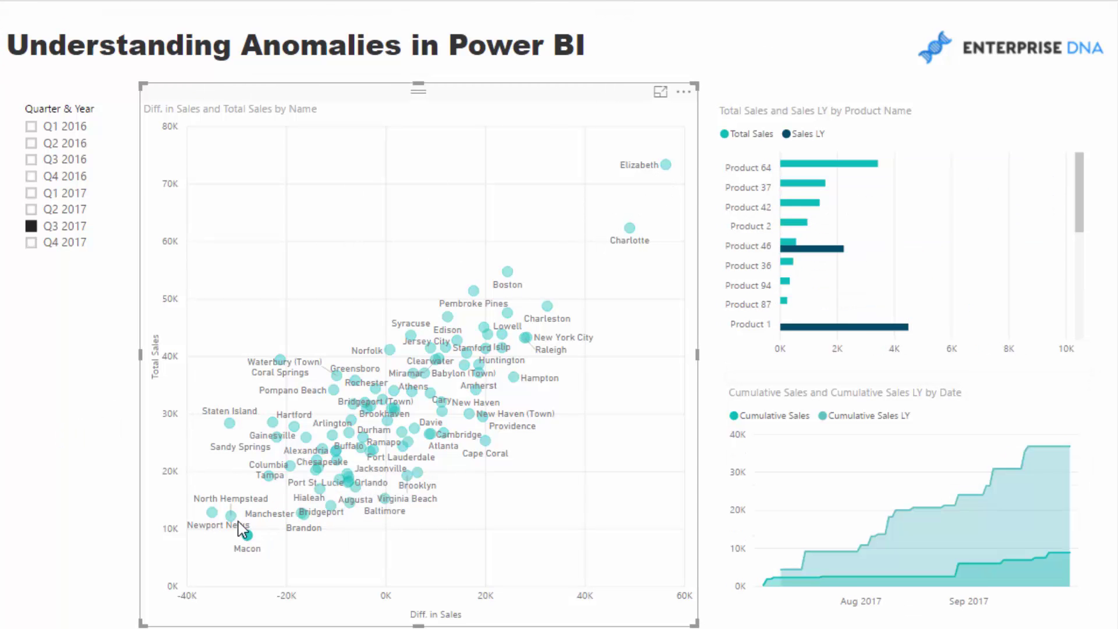
ctrl+click(231, 516)
ctrl+click(212, 512)
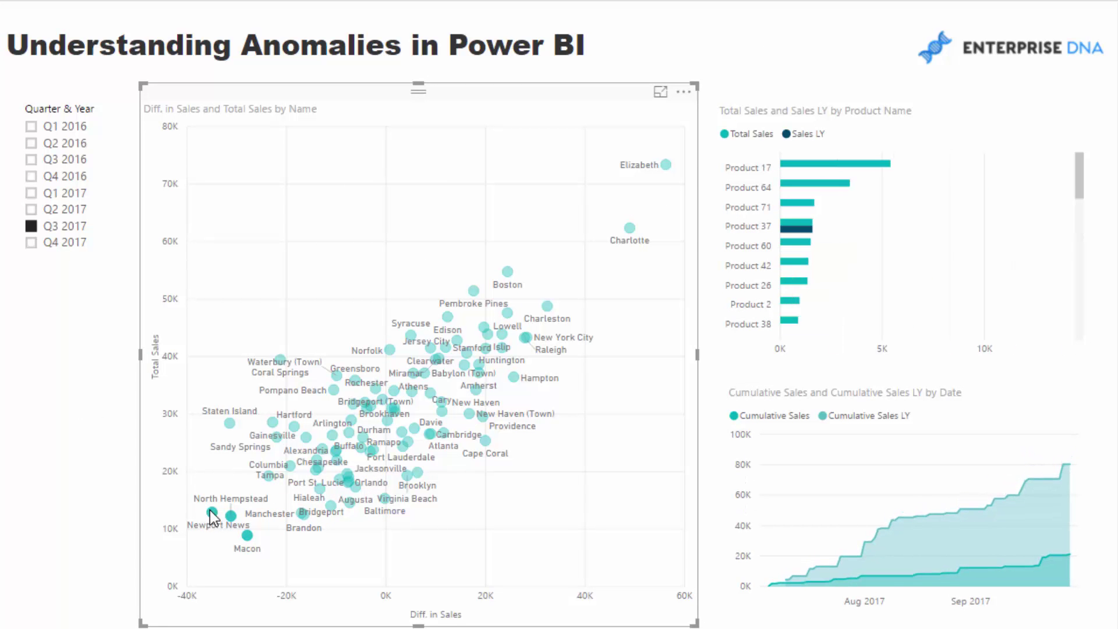
ctrl+click(230, 423)
ctrl+click(268, 476)
ctrl+click(302, 513)
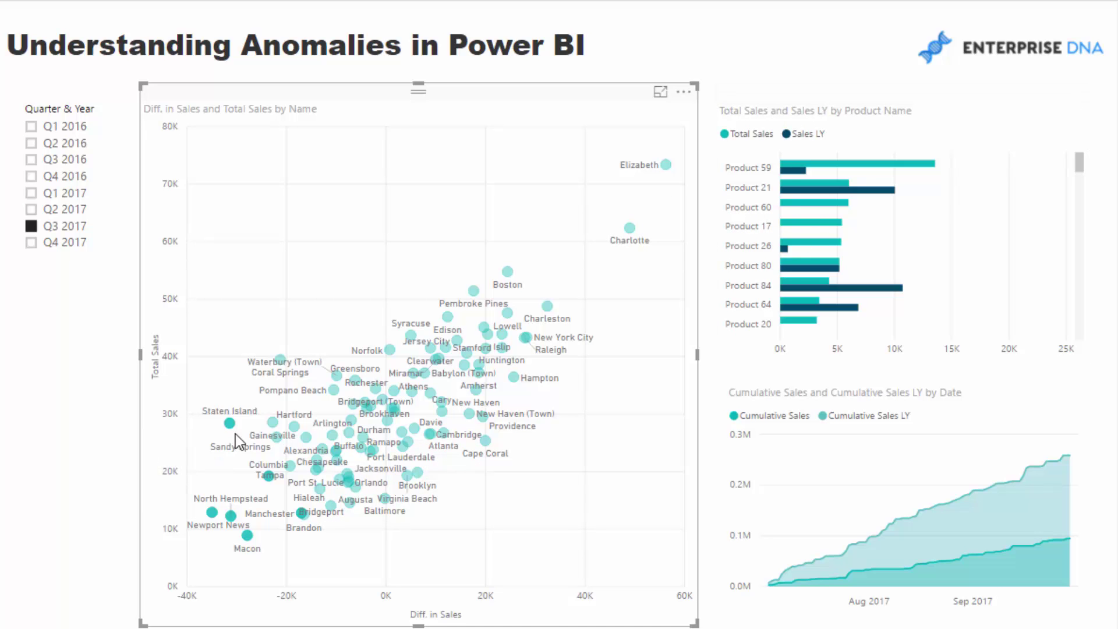
Inspect the product bar chart in Focus mode, then return to the report page
click(1060, 92)
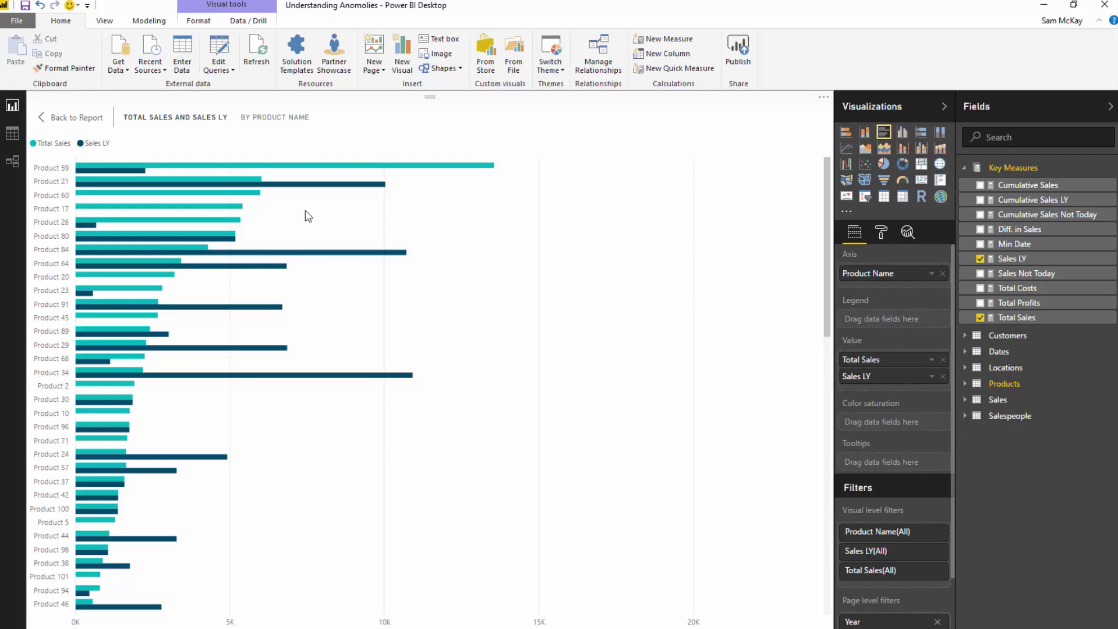
mouse_move(273, 255)
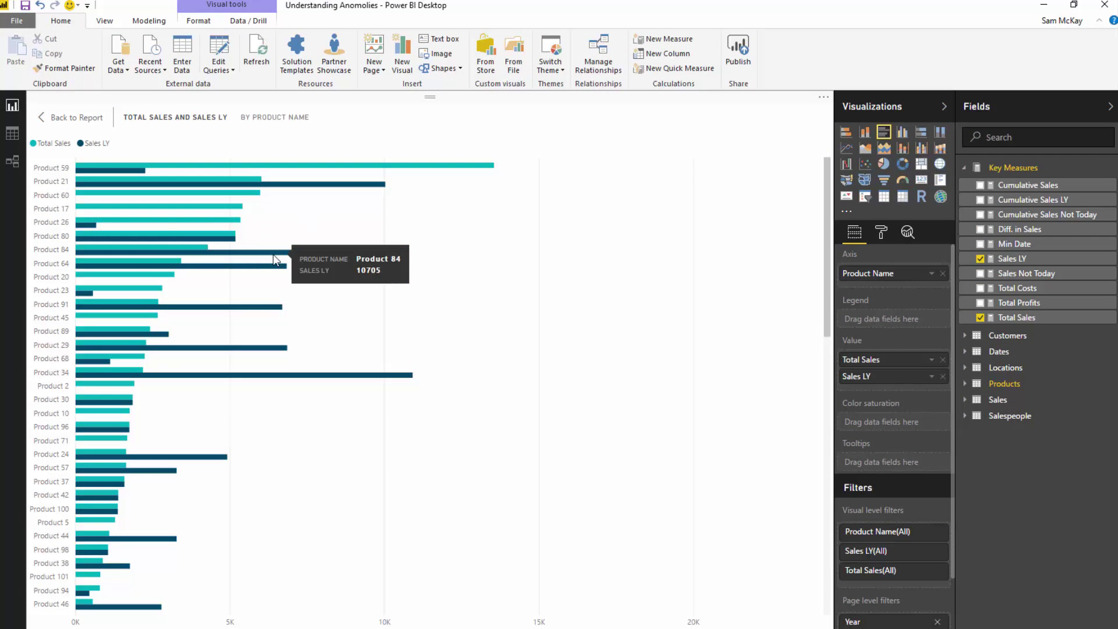
mouse_move(311, 192)
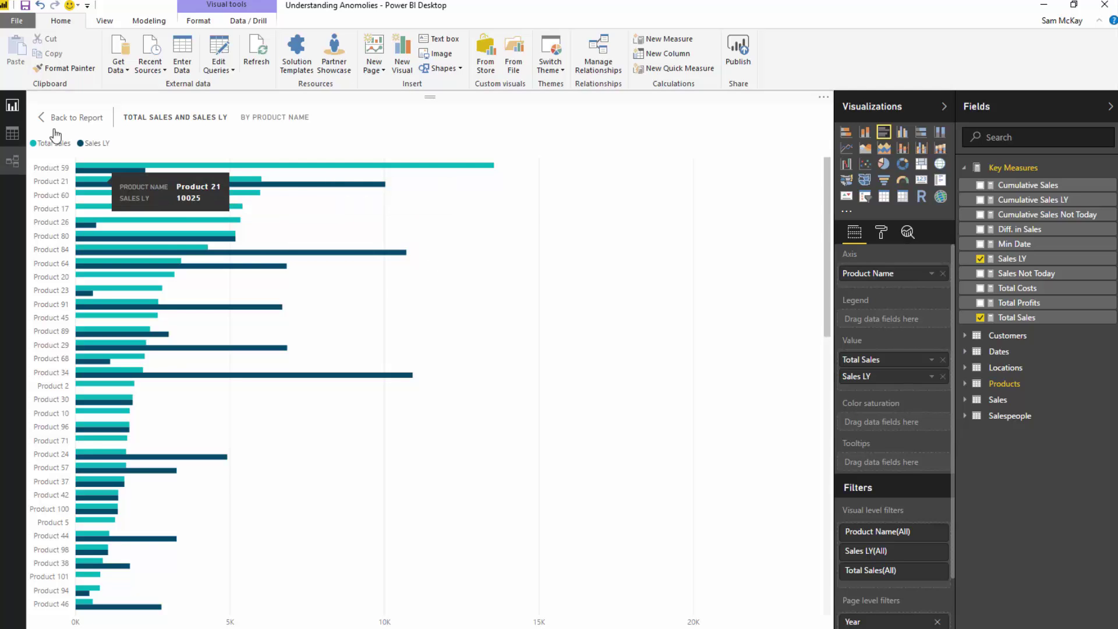
click(78, 118)
Sort the product bar chart by Sales LY and review it in Focus mode before returning
click(792, 186)
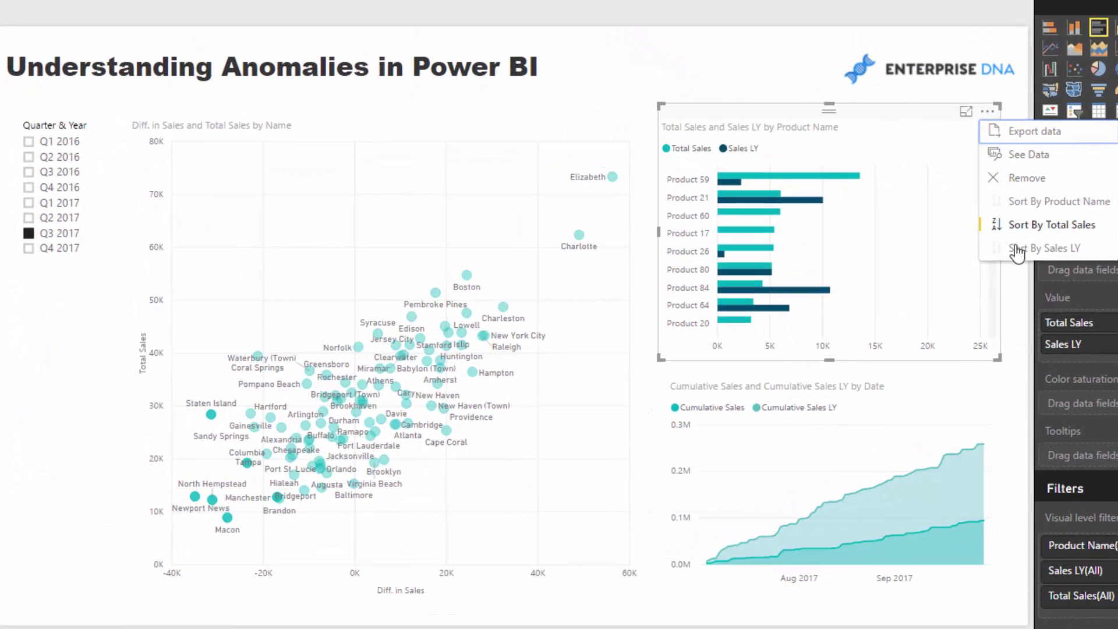
click(1017, 249)
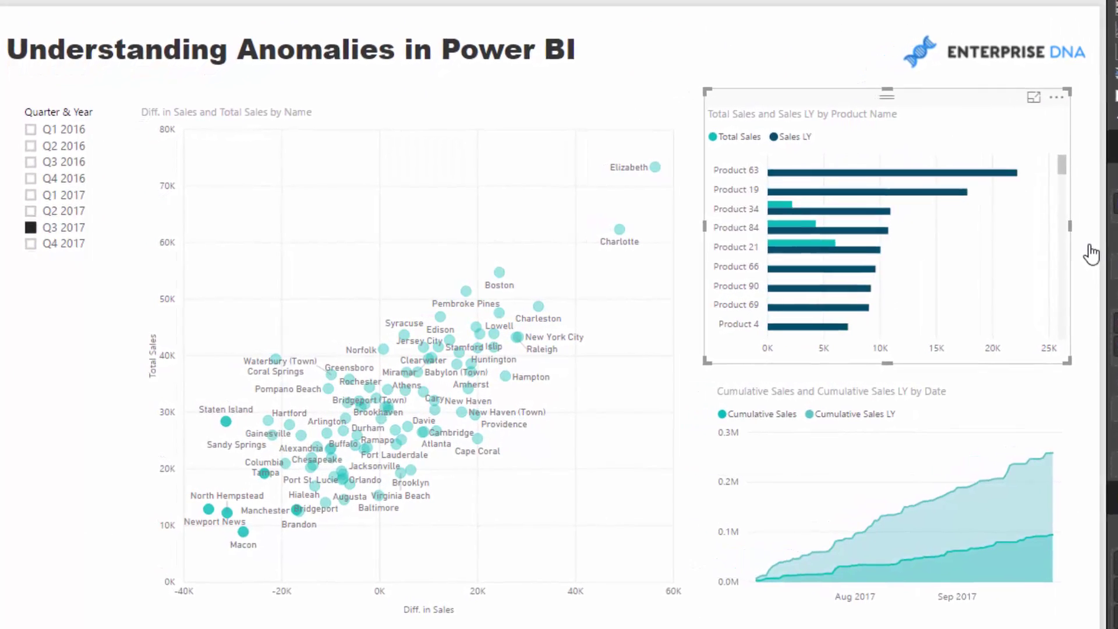
click(1033, 97)
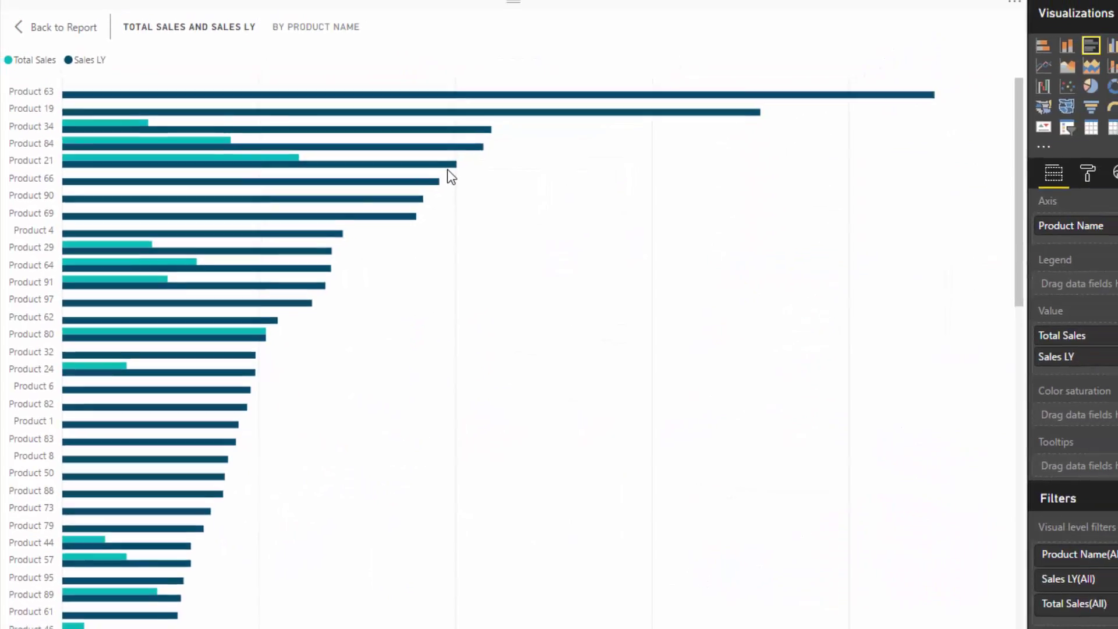
scroll(448, 175, down, 5)
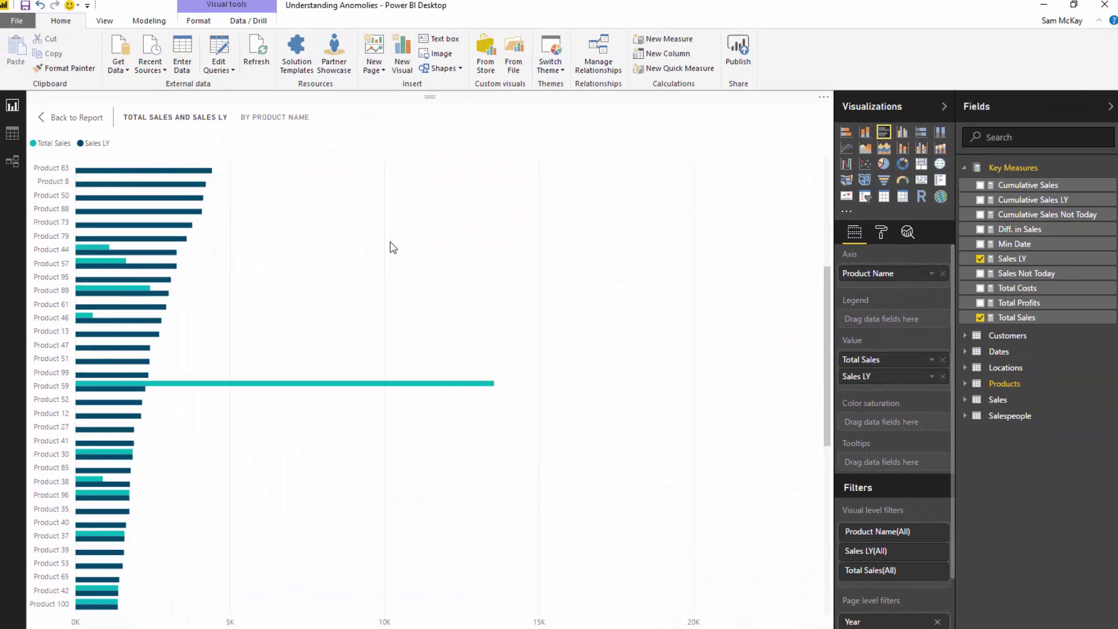
mouse_move(352, 386)
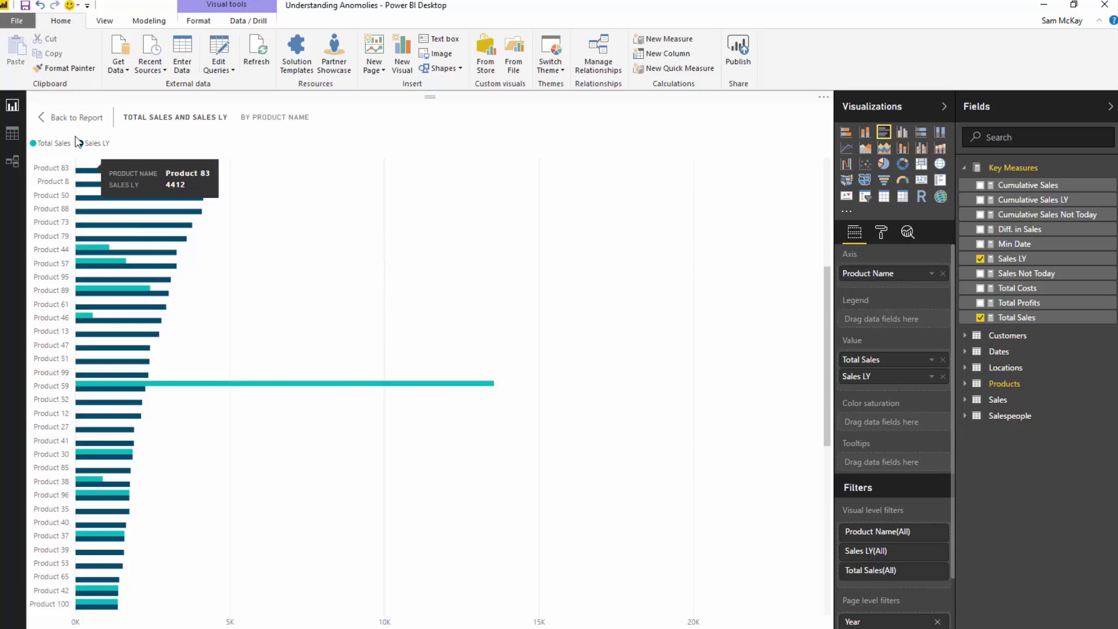
click(98, 120)
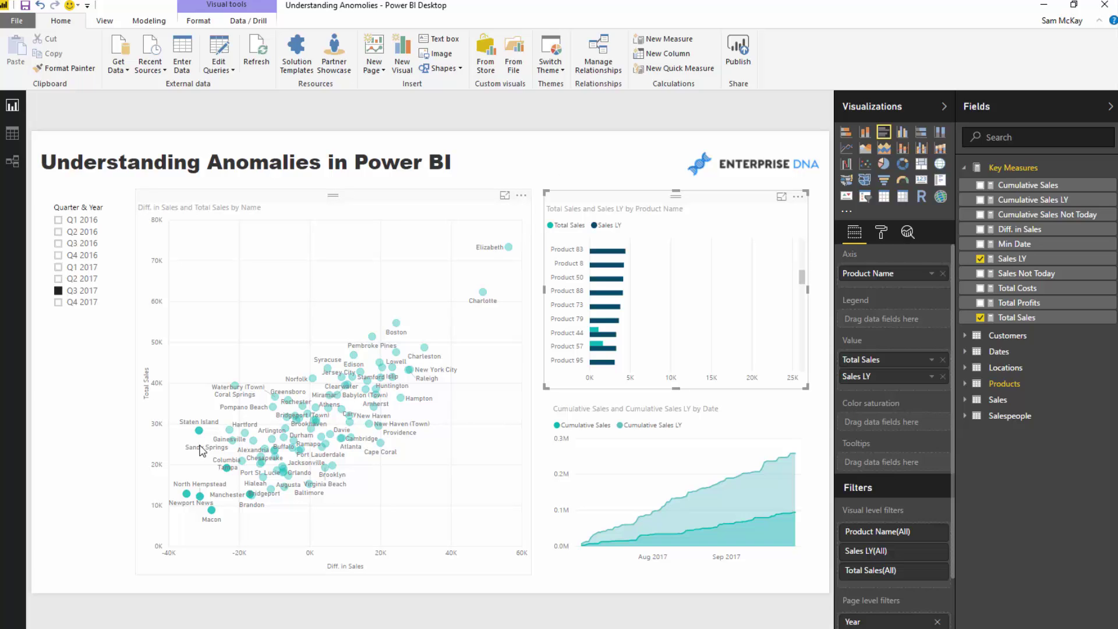
mouse_move(198, 432)
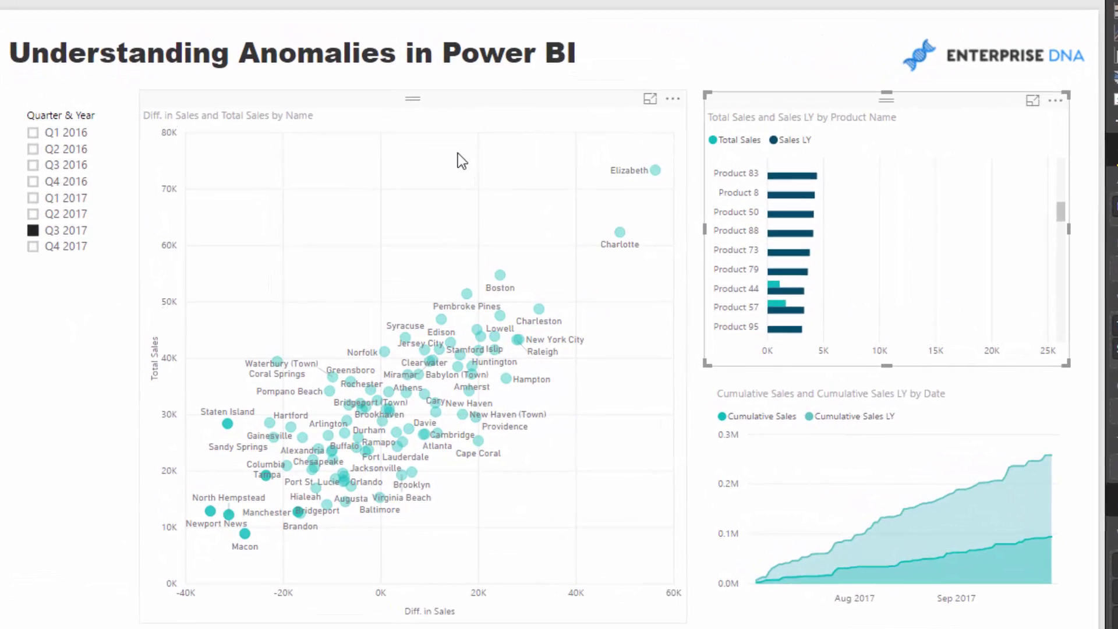
Select the scatter chart and add Diff. in Sales as a visual-level filter
click(236, 426)
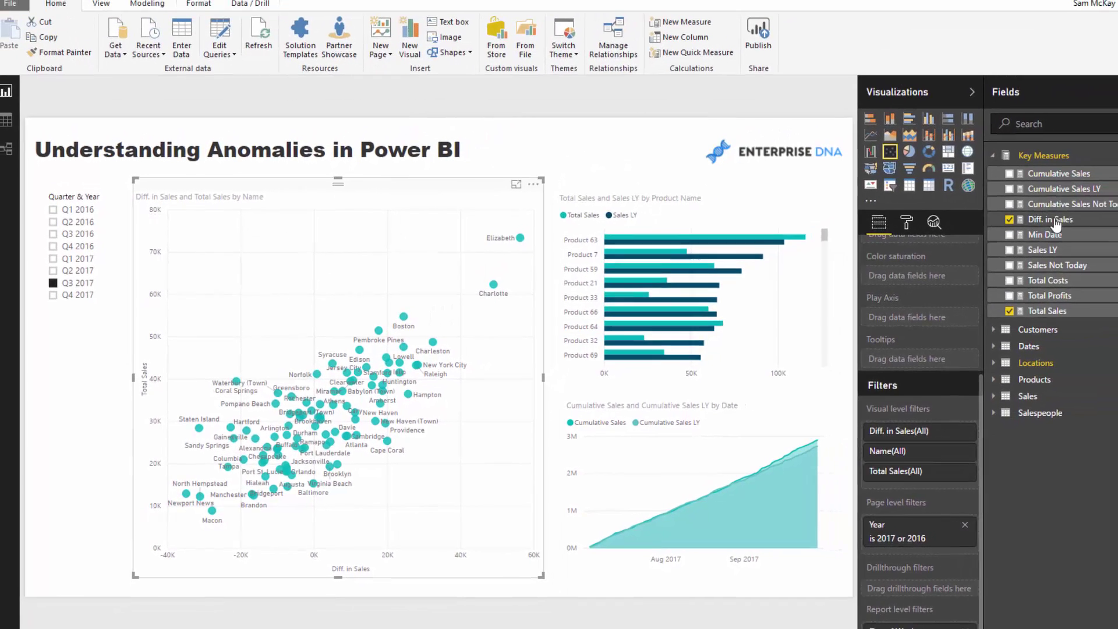
drag(1019, 229, 900, 537)
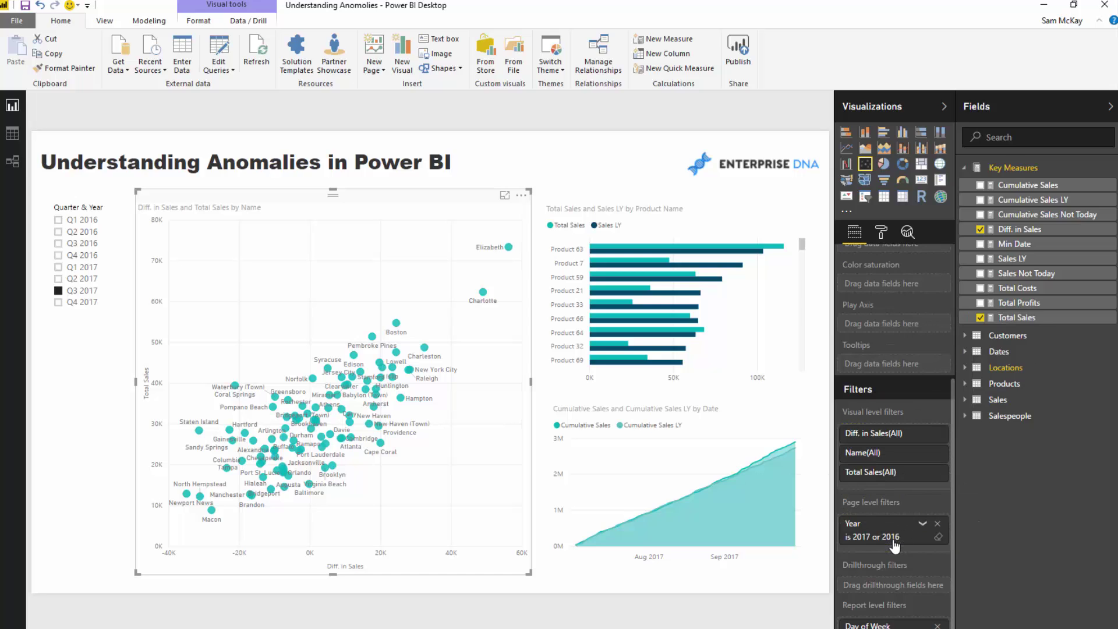
drag(1018, 229, 893, 539)
drag(1005, 225, 897, 483)
scroll(910, 445, down, 3)
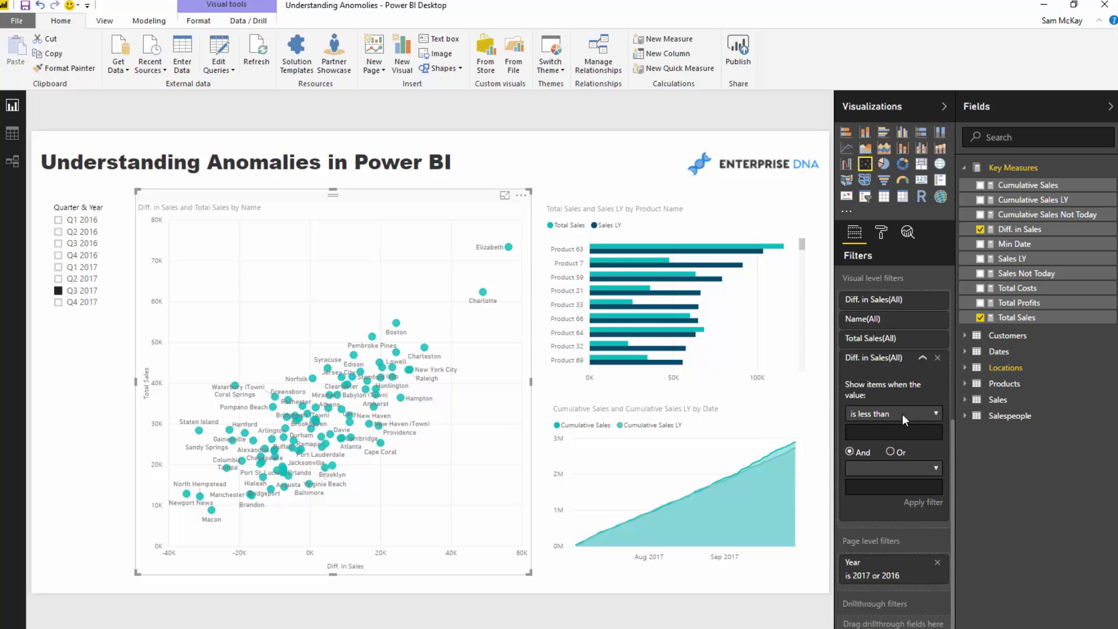
Set the Diff. in Sales filter to 'is less than' 0 and apply it
click(903, 414)
click(897, 419)
text(0)
click(930, 508)
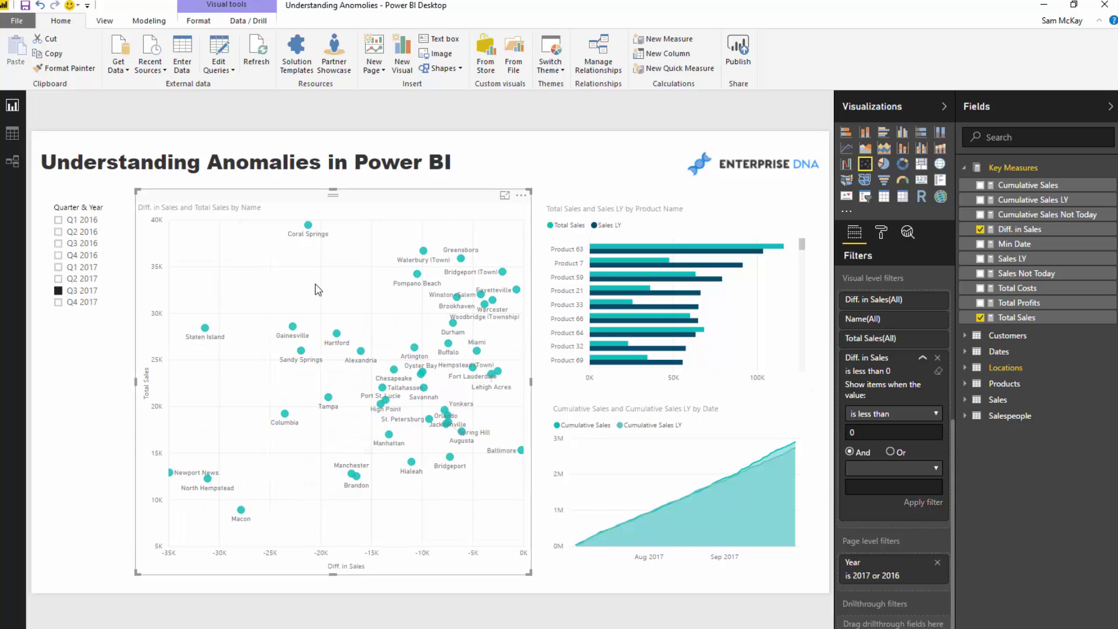
Cross-filter to Coral Springs, clear it again, and deselect the scatter chart
click(308, 226)
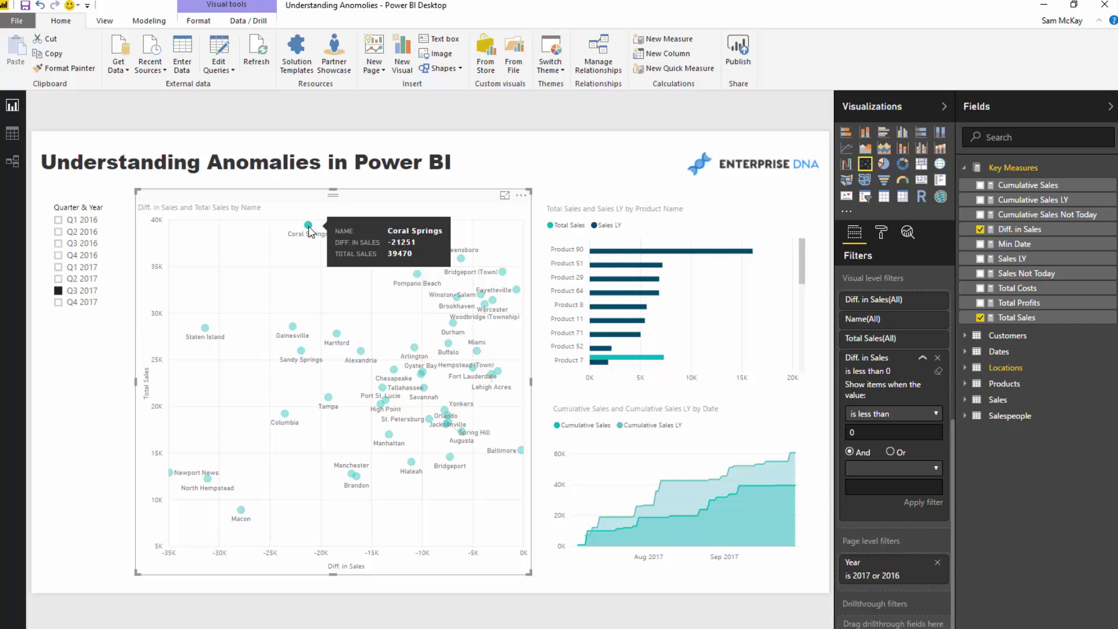
click(309, 228)
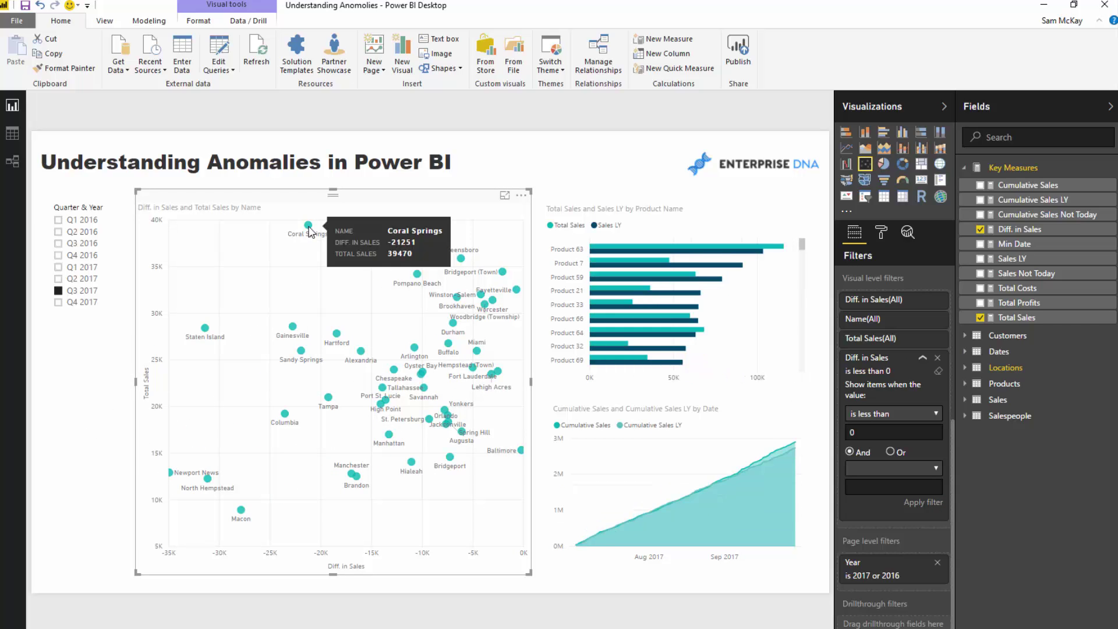
click(618, 187)
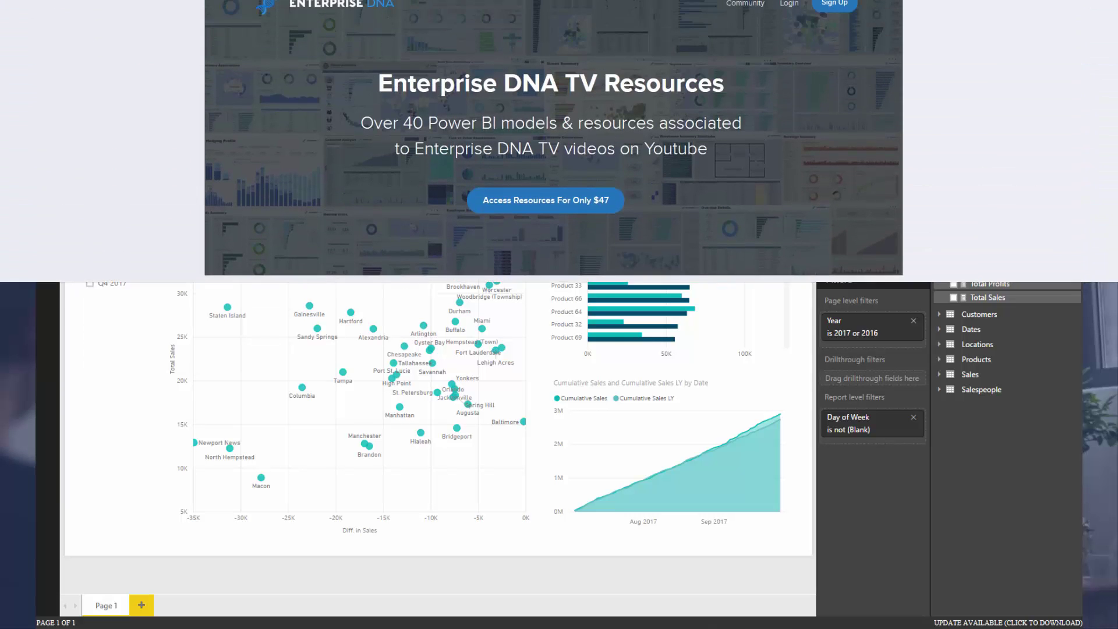
click(599, 255)
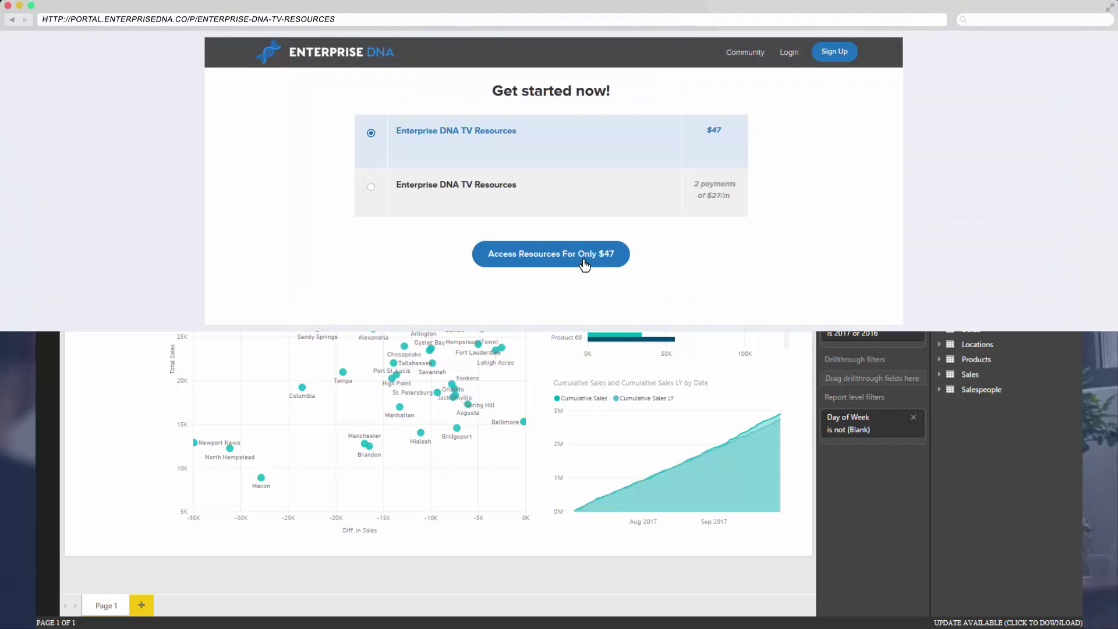